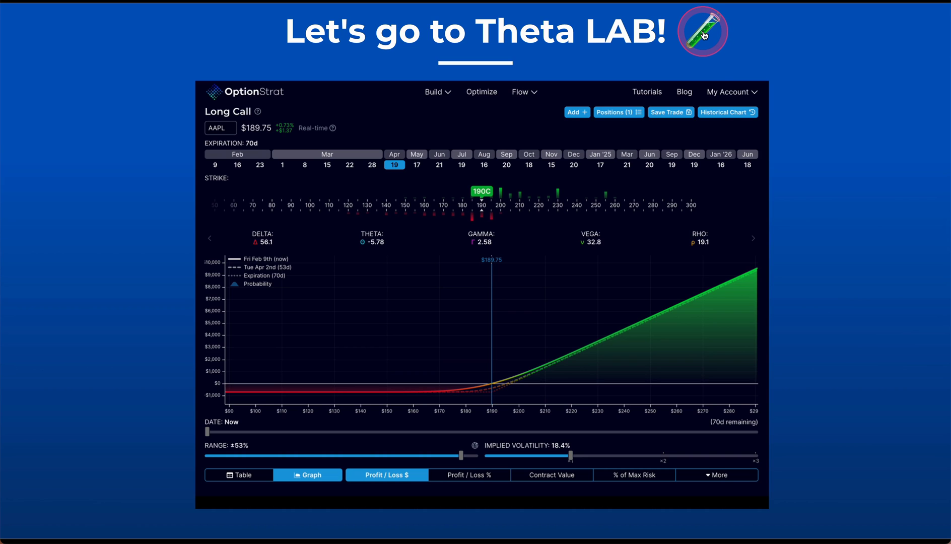
Step: Open the live AAPL 190C Long Call page, then view and close the 190C option details
left_click(704, 35)
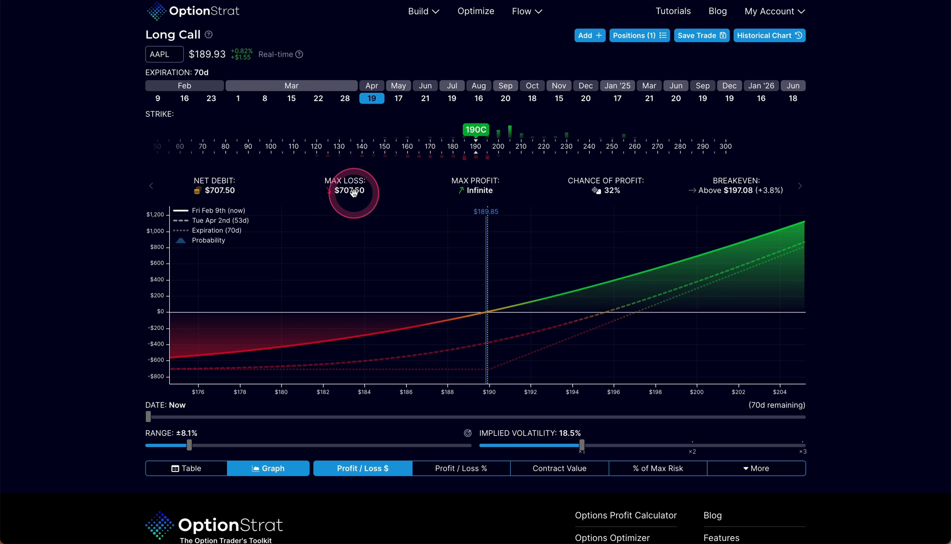
left_click(475, 132)
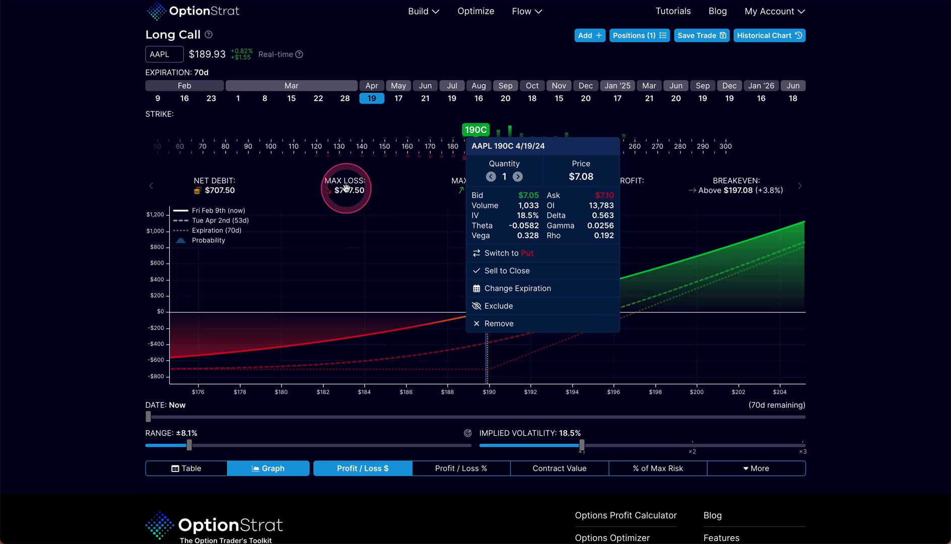
left_click(760, 133)
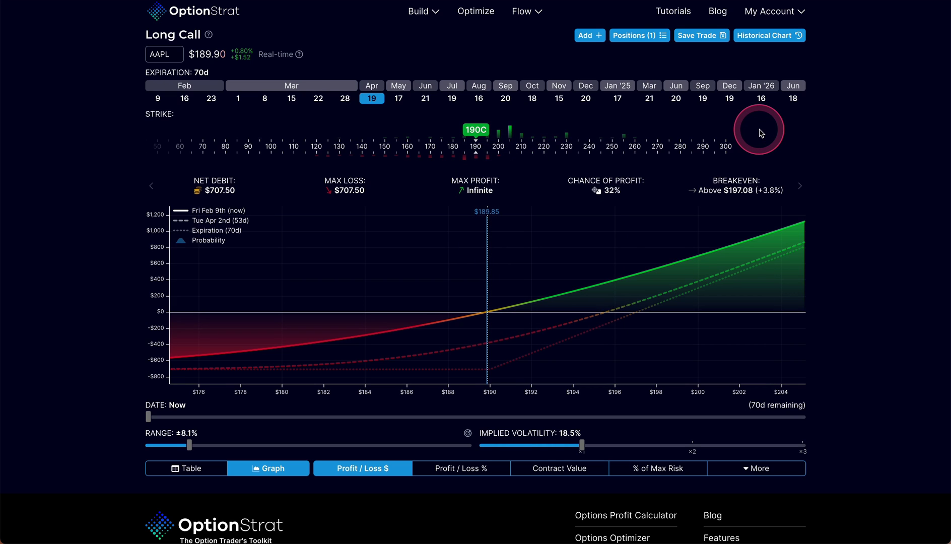
Step: Show the Greeks, then scrub the date through February and April to expiration and back to Now
left_click(800, 187)
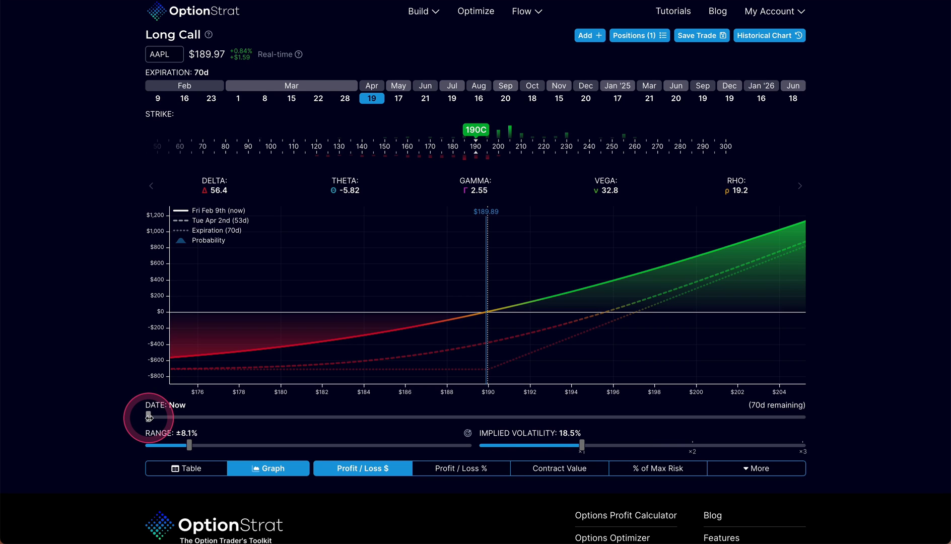
left_click_drag(149, 418, 555, 455)
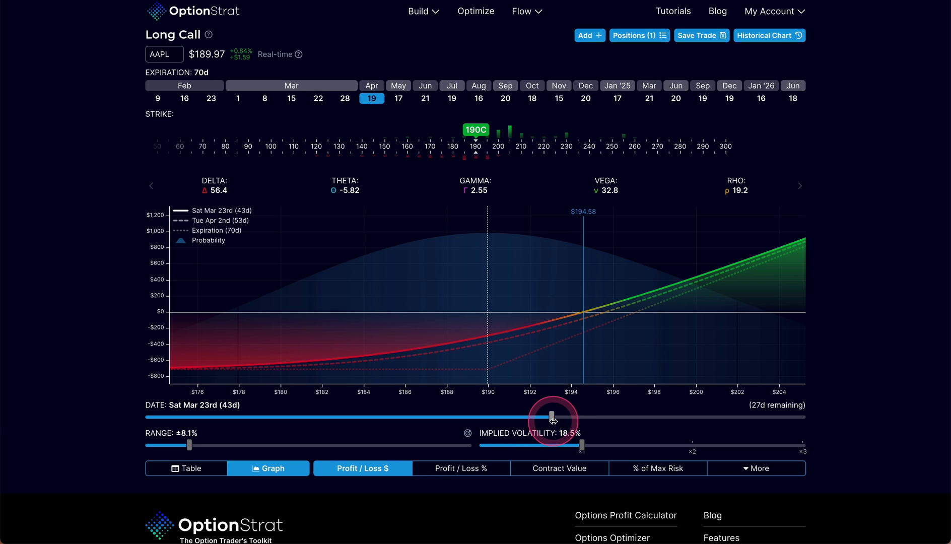
left_click_drag(557, 416, 809, 418)
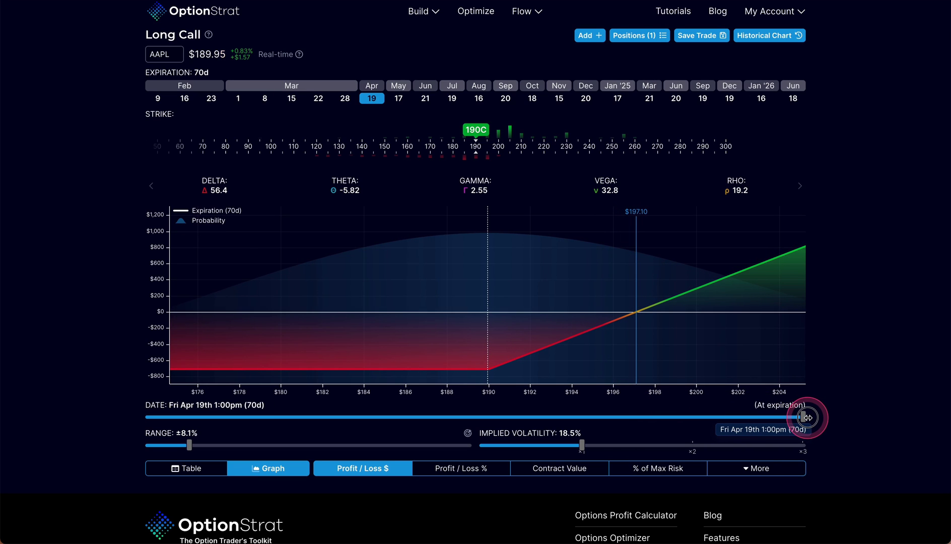
left_click_drag(805, 417, 824, 421)
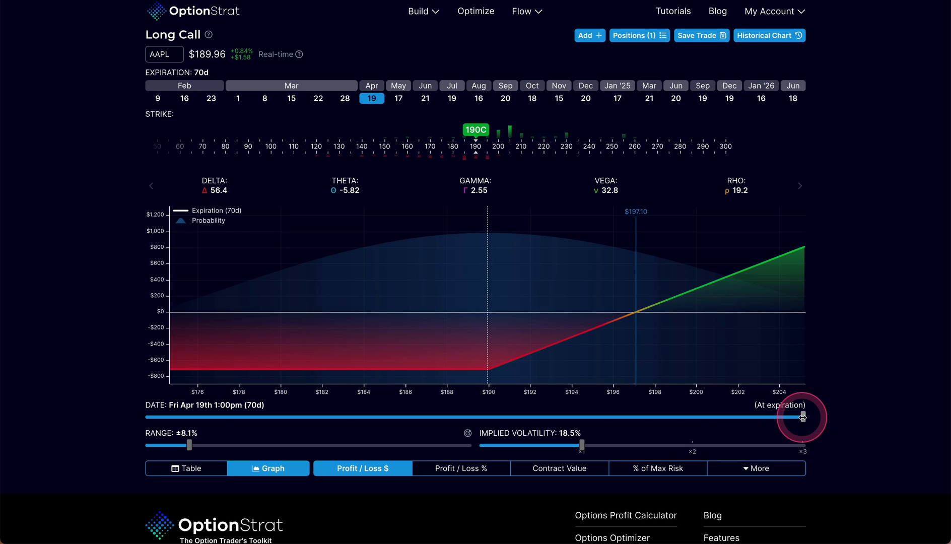
left_click_drag(803, 418, 101, 441)
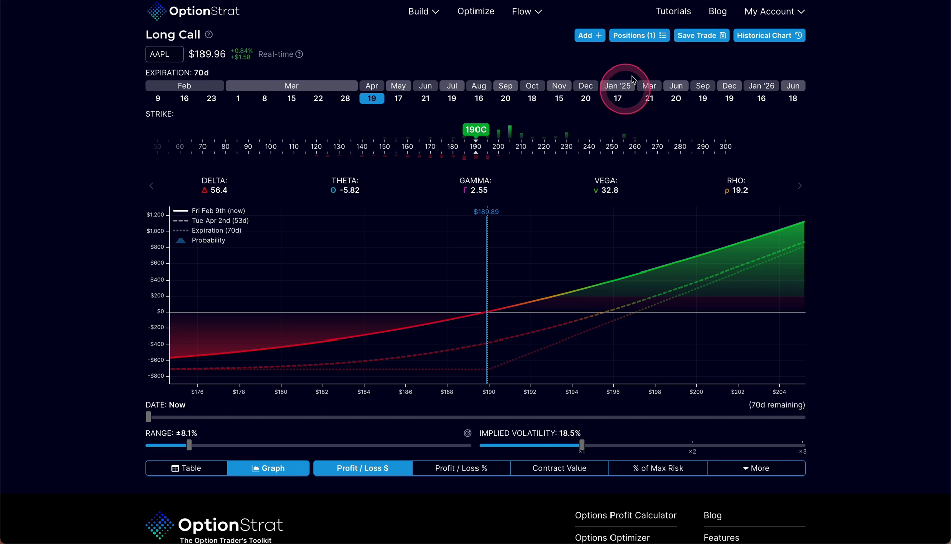
Step: Save the AAPL Apr 19th 190 Long Call, reopen it from saved trades, and view it as a table
left_click(698, 36)
left_click(316, 194)
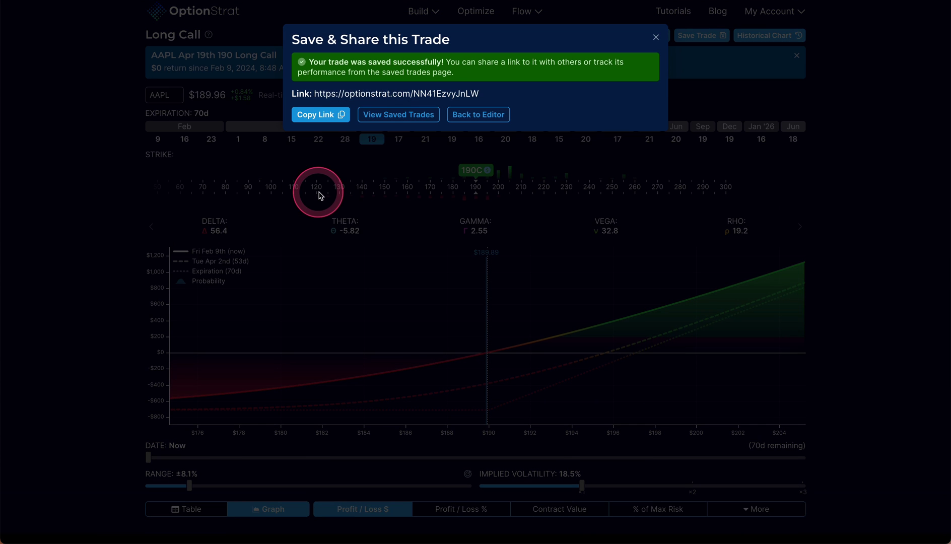
left_click(389, 113)
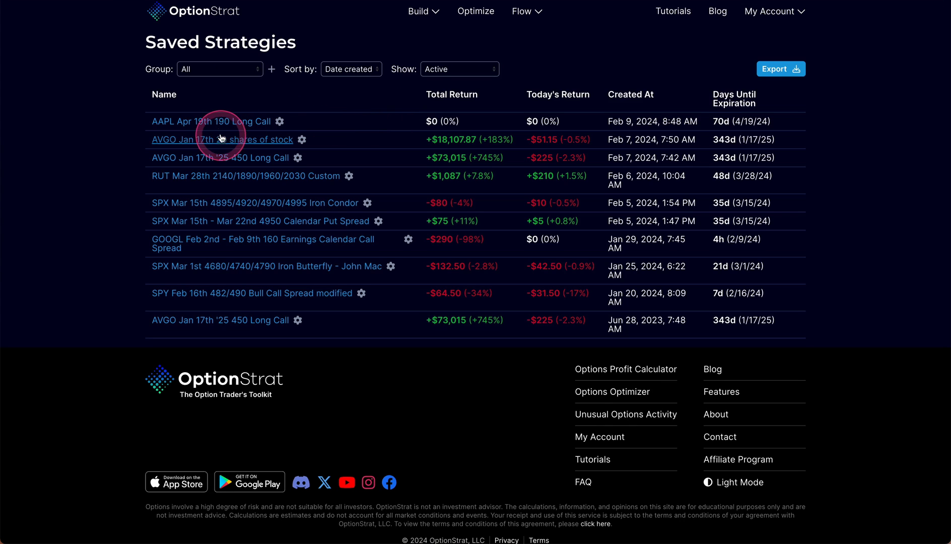
left_click(212, 122)
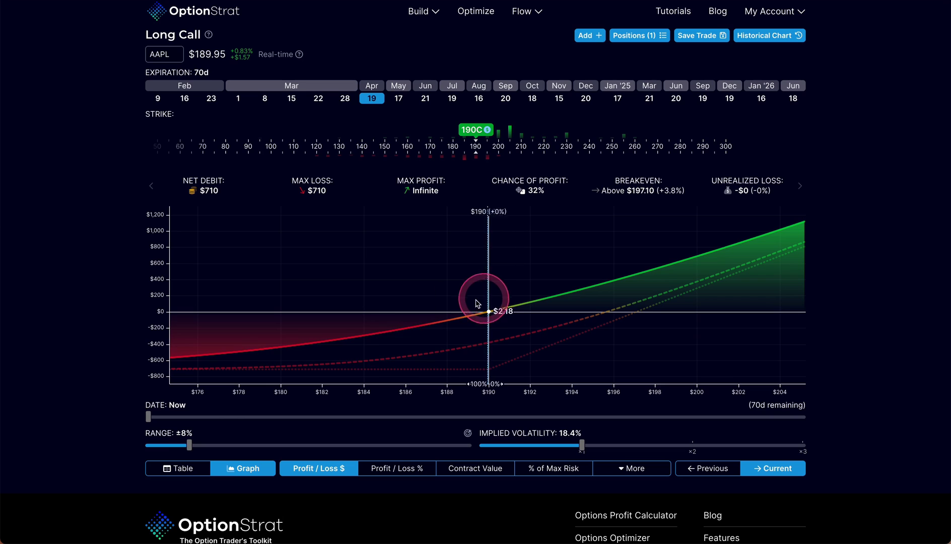
left_click(172, 471)
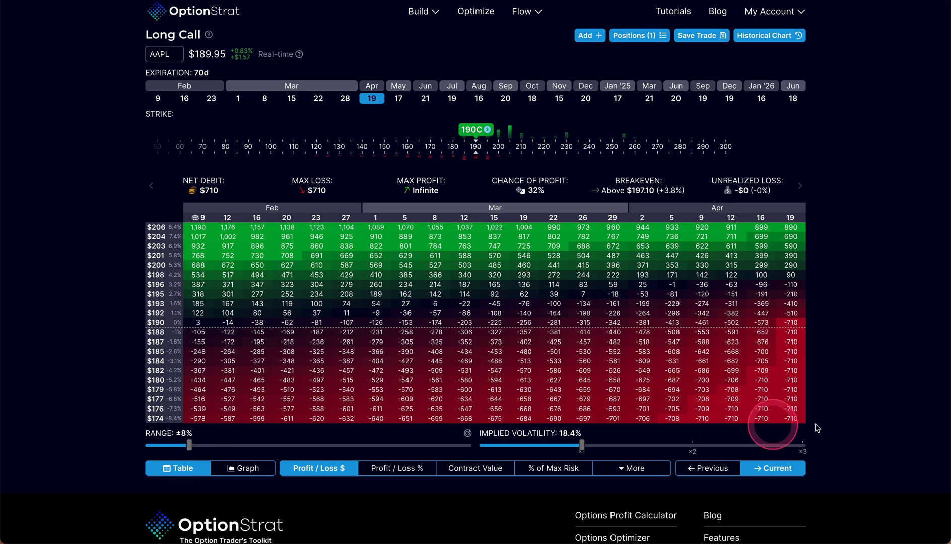
Step: Switch the metric to Theta Θ from the More list and display it as a graph
left_click(634, 468)
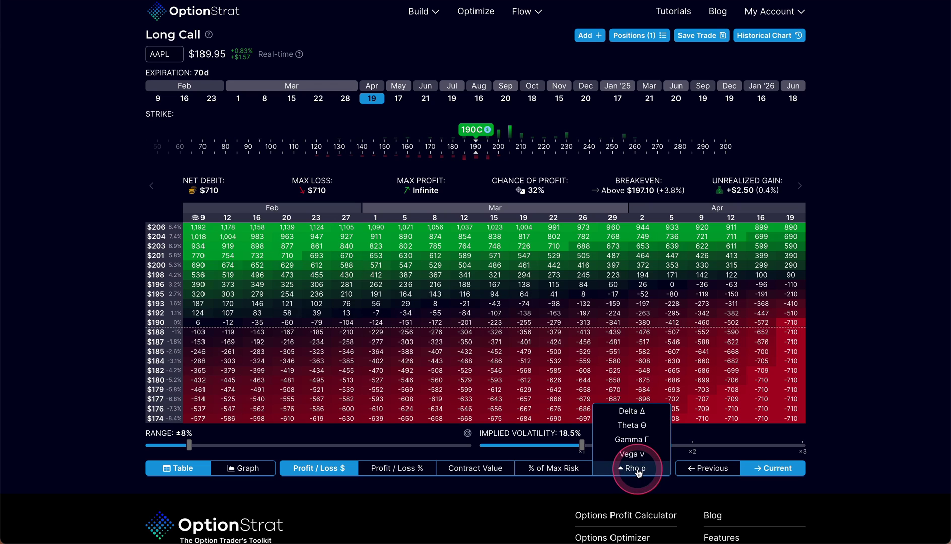
left_click(636, 427)
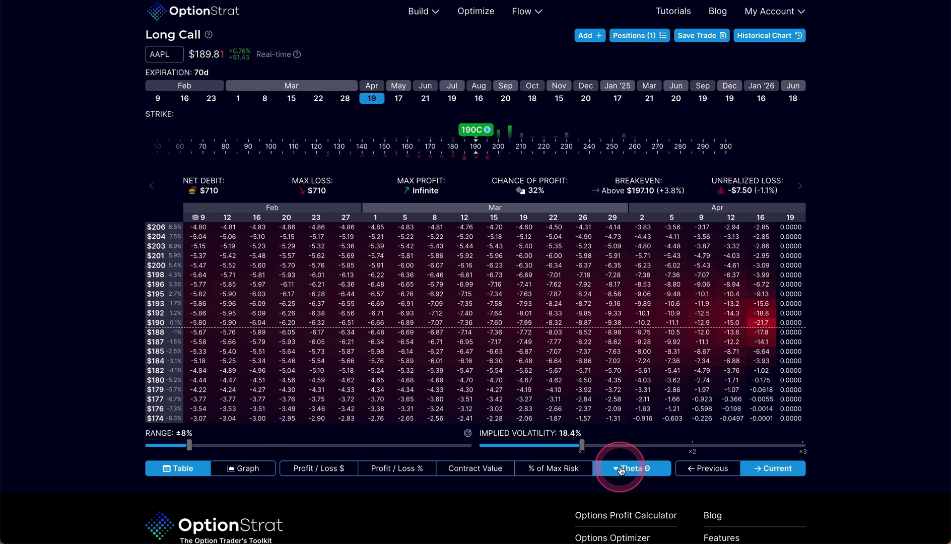
left_click(247, 469)
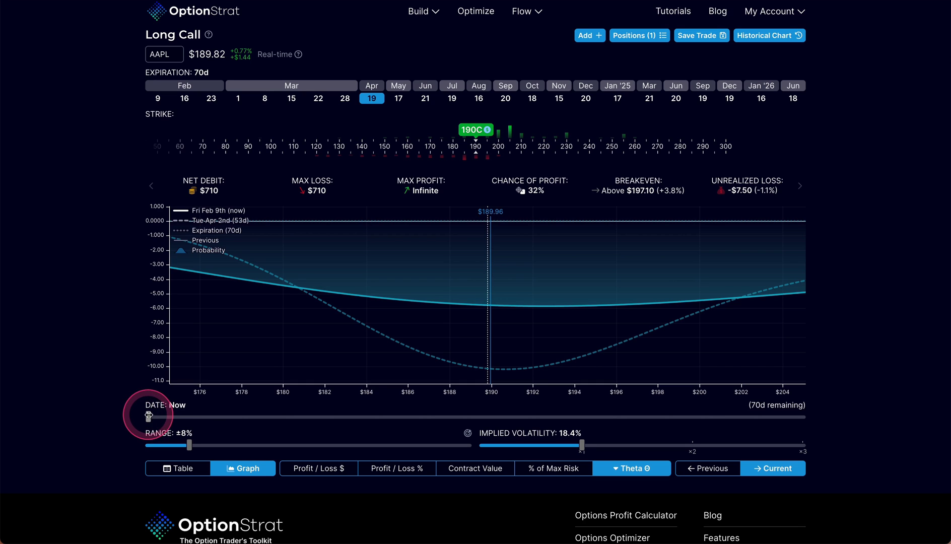
Step: Preview the theta curve from March to expiration, return to today, and show the Greeks
left_click_drag(149, 416, 507, 416)
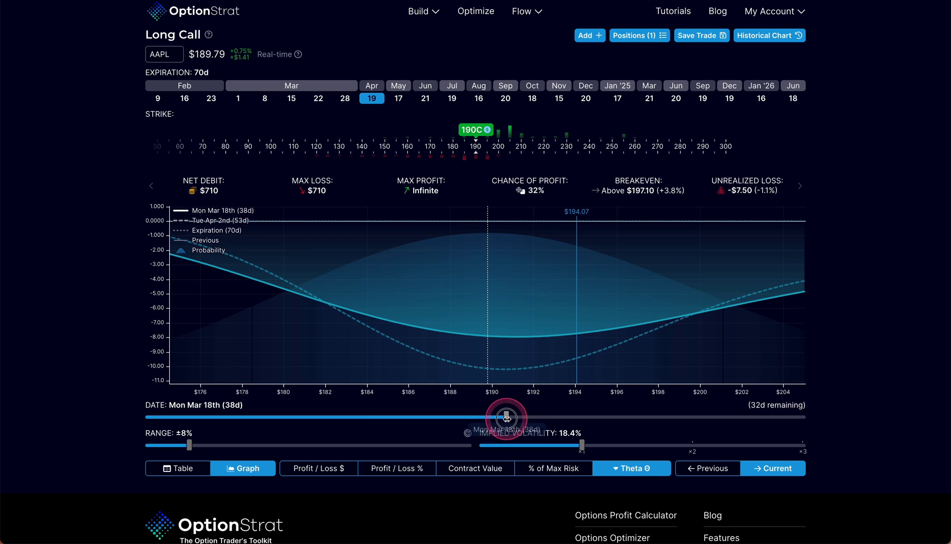
left_click_drag(509, 416, 802, 417)
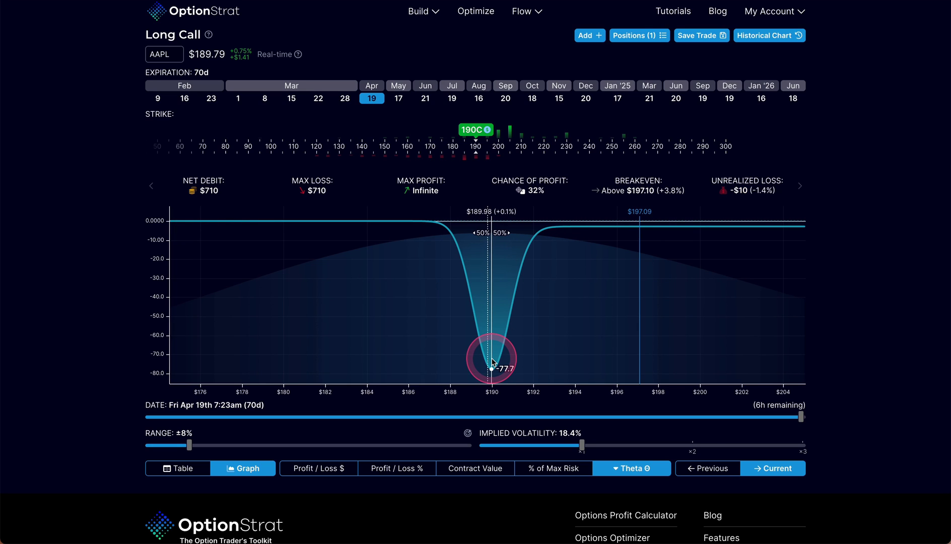
left_click(800, 418)
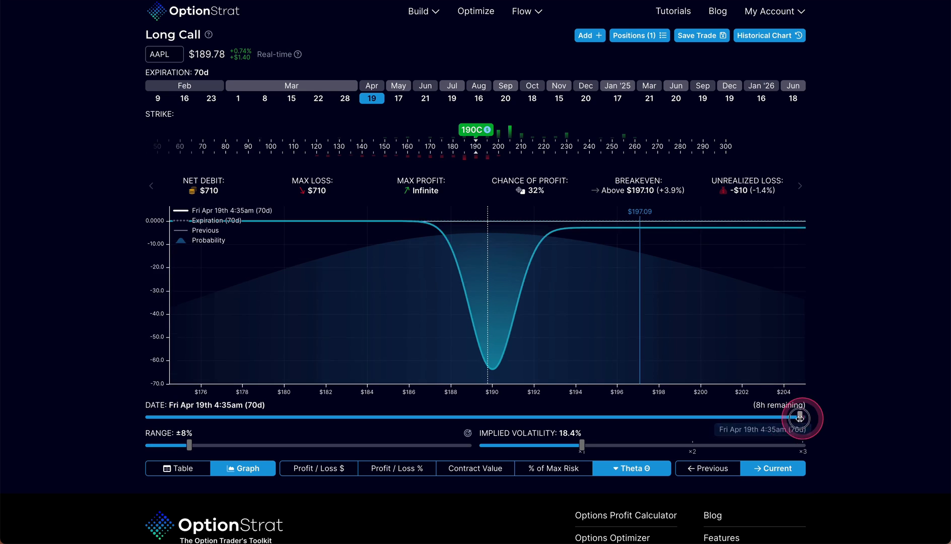
left_click_drag(800, 418, 138, 416)
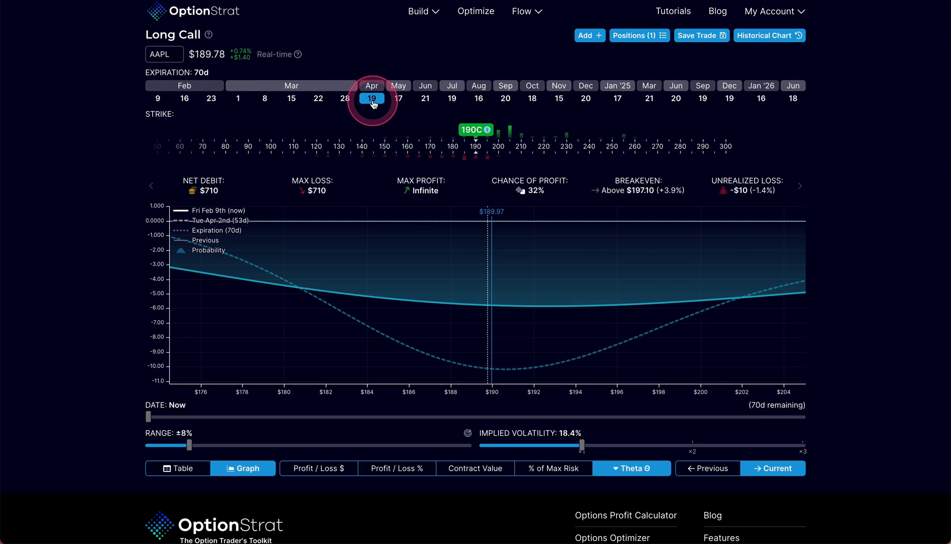
left_click(800, 186)
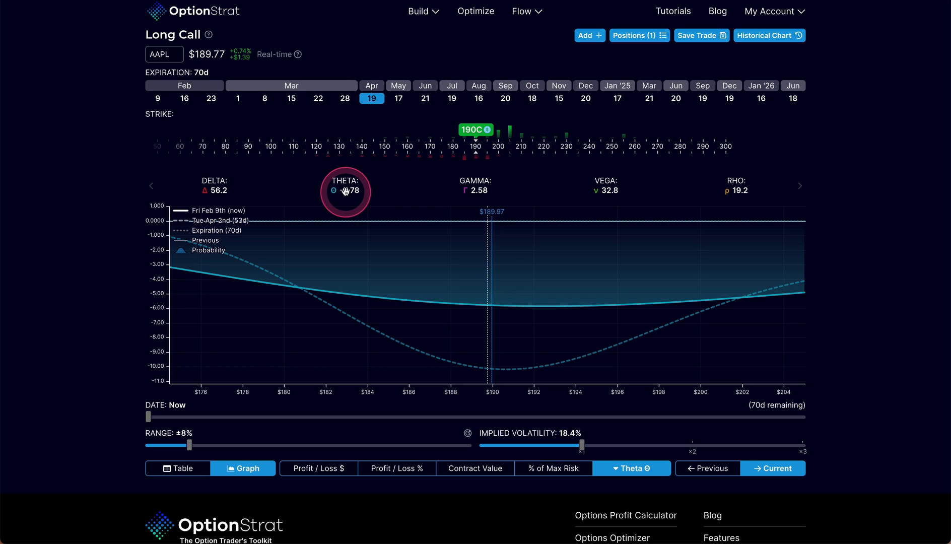
Step: View and dismiss the 190C position details, then open the Build strategy catalogue
left_click(472, 131)
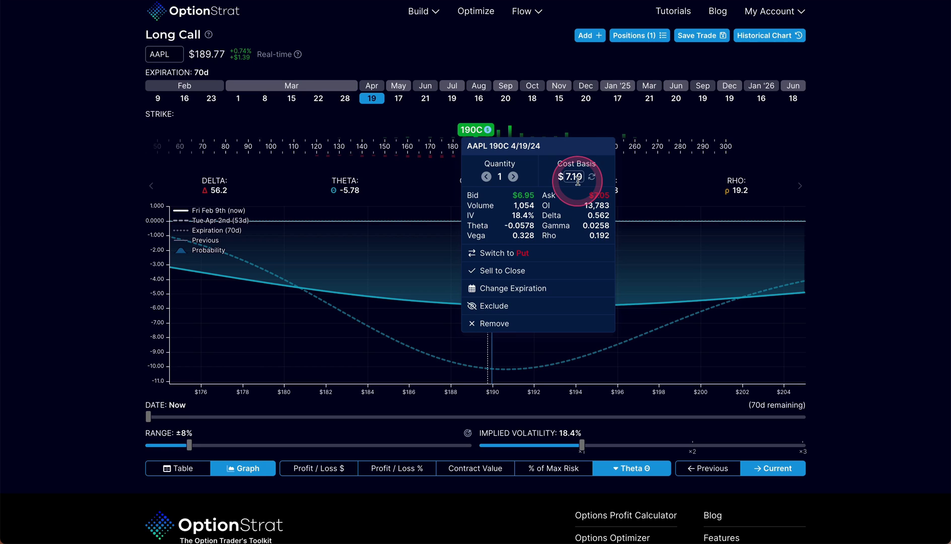
left_click(640, 124)
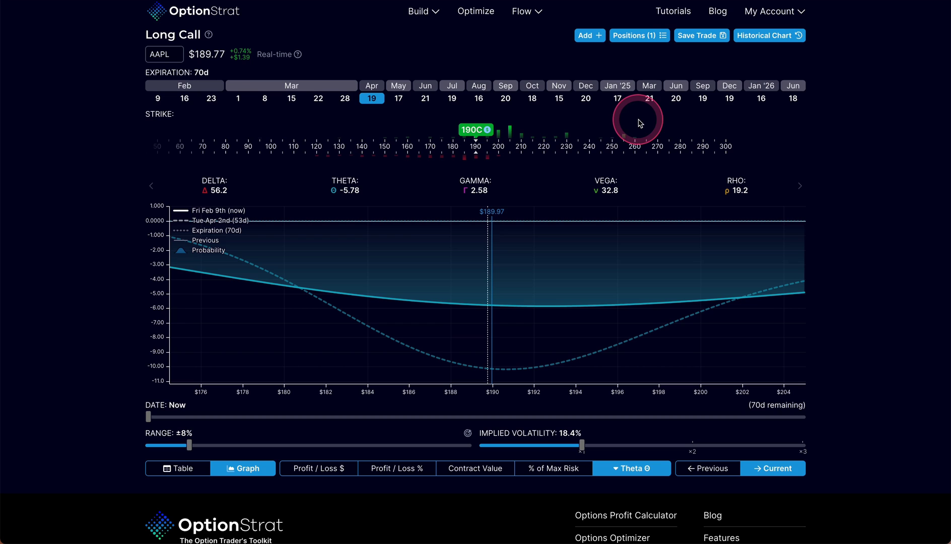
left_click(423, 13)
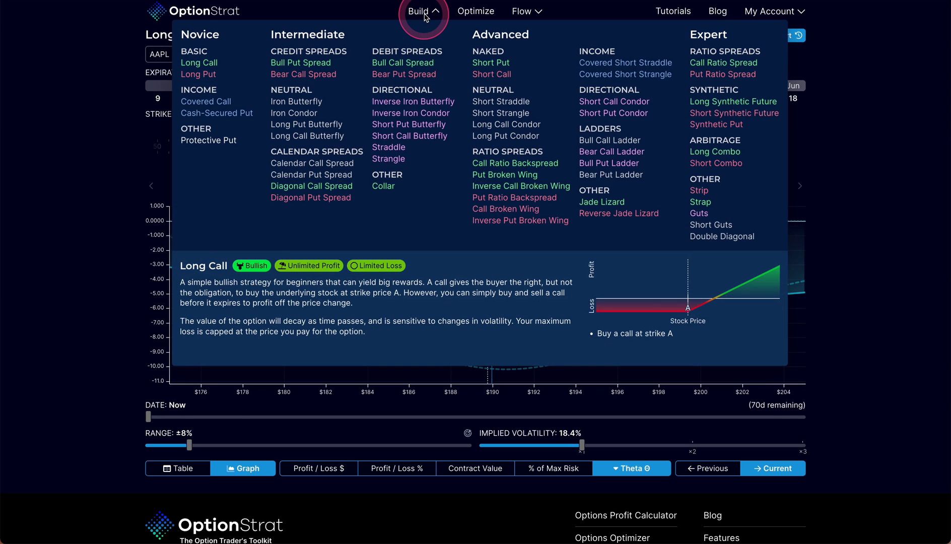
Step: Load the Iron Butterfly, show Profit / Loss $, and set the price range to ±17%
left_click(298, 102)
left_click(383, 470)
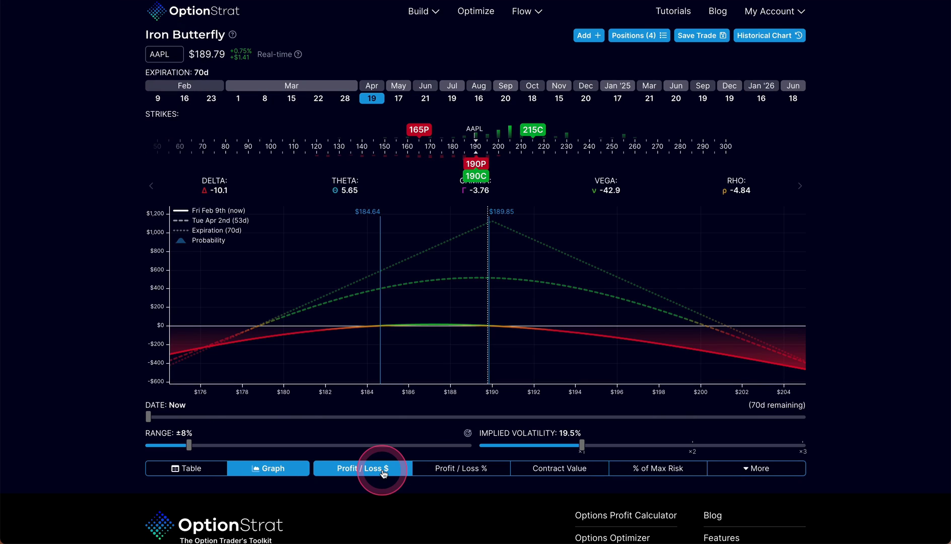
left_click(159, 418)
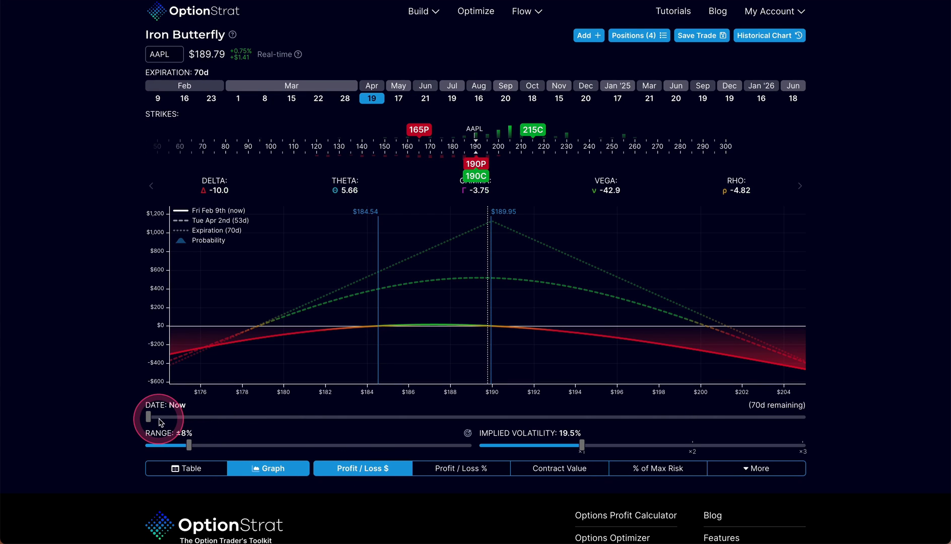
left_click_drag(189, 446, 239, 446)
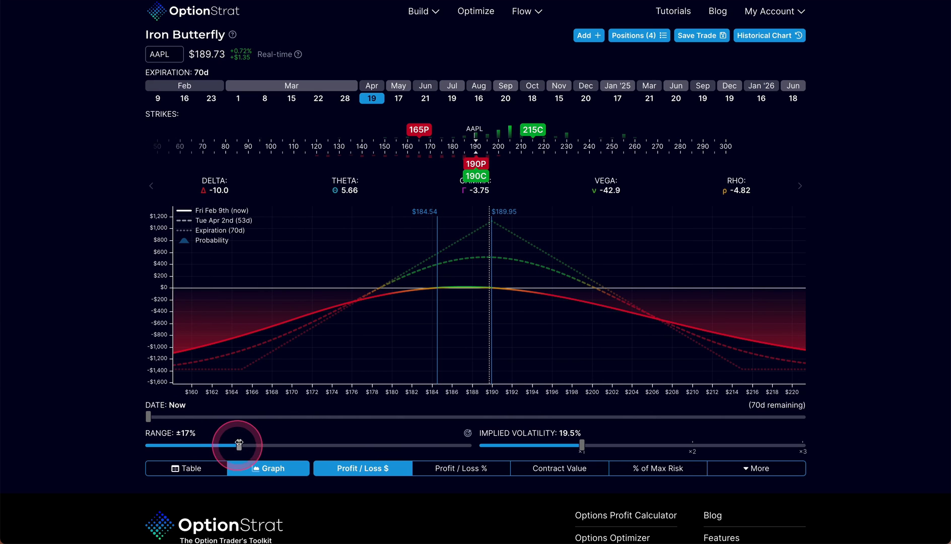
left_click(267, 383)
Step: Move the analysis date to mid-March, then back to Mon Feb 19th (10d)
left_click(150, 415)
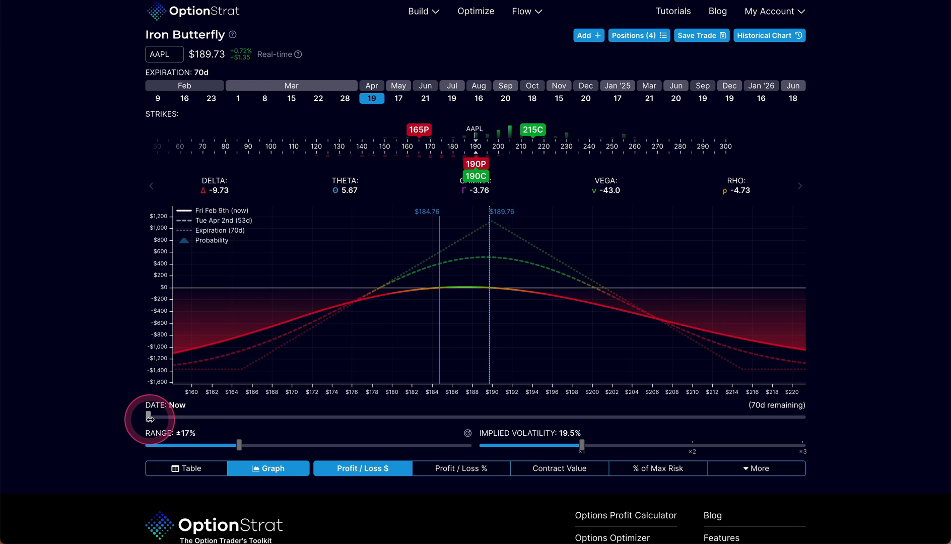
left_click_drag(150, 418, 516, 392)
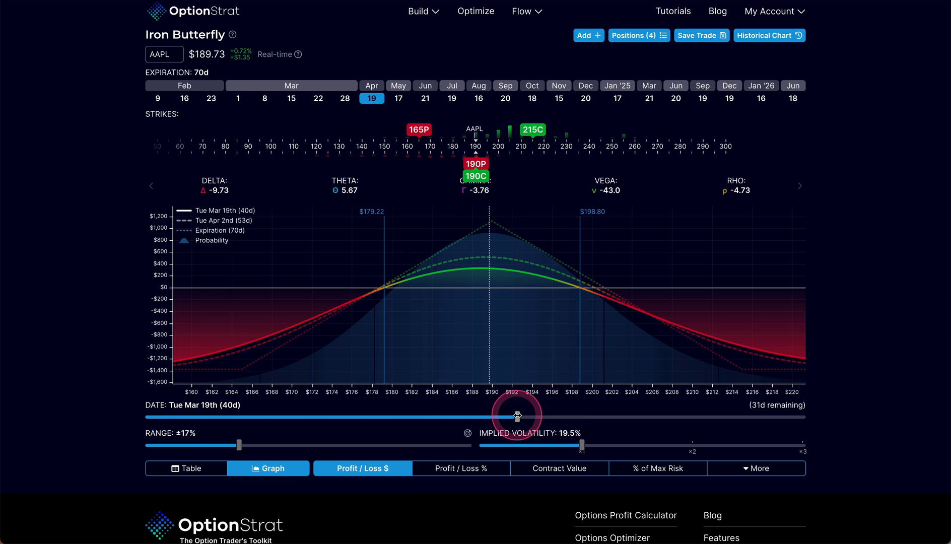
left_click_drag(520, 409, 244, 416)
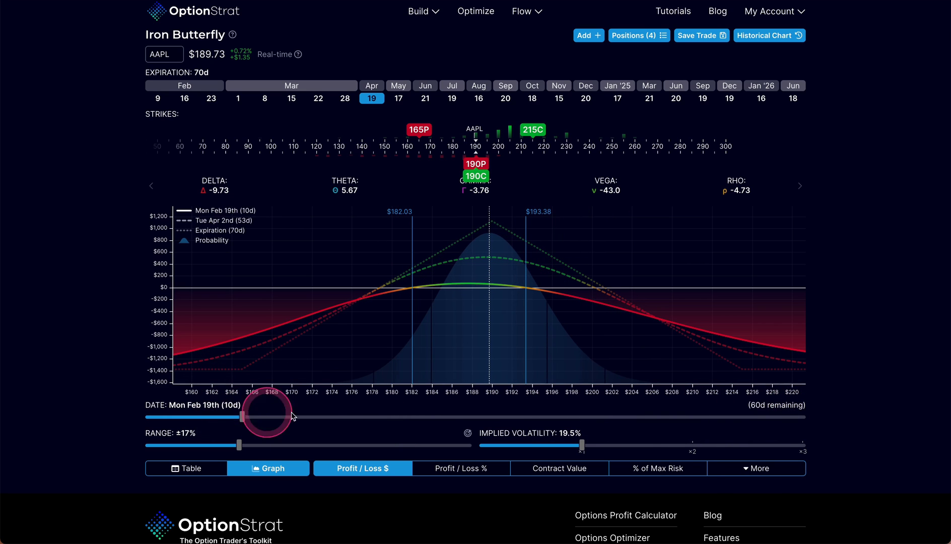
Step: Switch the Iron Butterfly graph to Theta and reset the analysis date to today
left_click(751, 468)
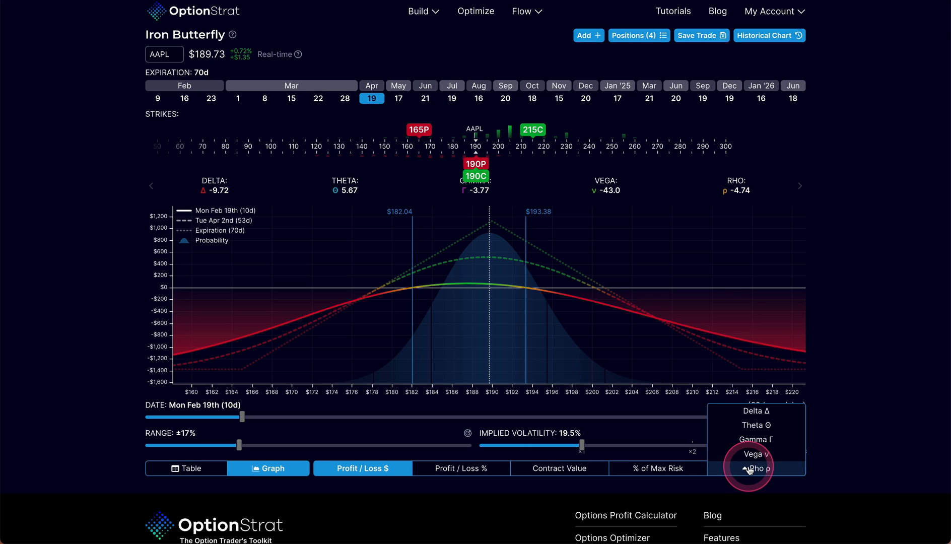
left_click(756, 424)
left_click(233, 424)
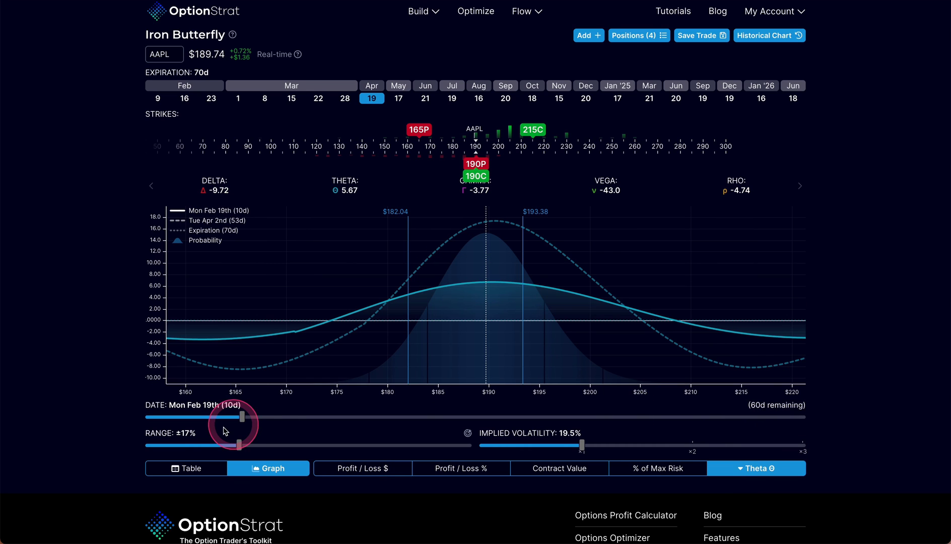
left_click_drag(226, 431, 135, 420)
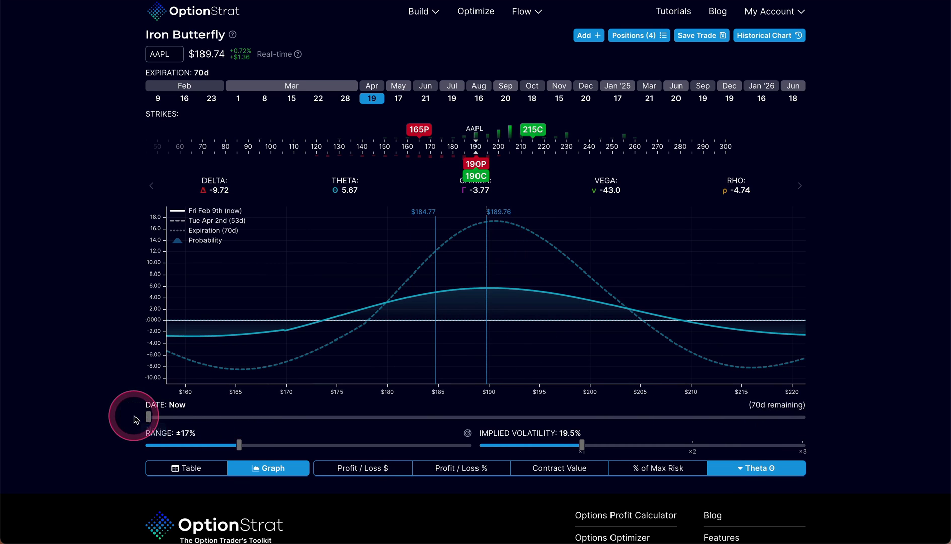
Step: Scrub the date to late March and Wed Apr 3rd, then back to today
mouse_move(487, 347)
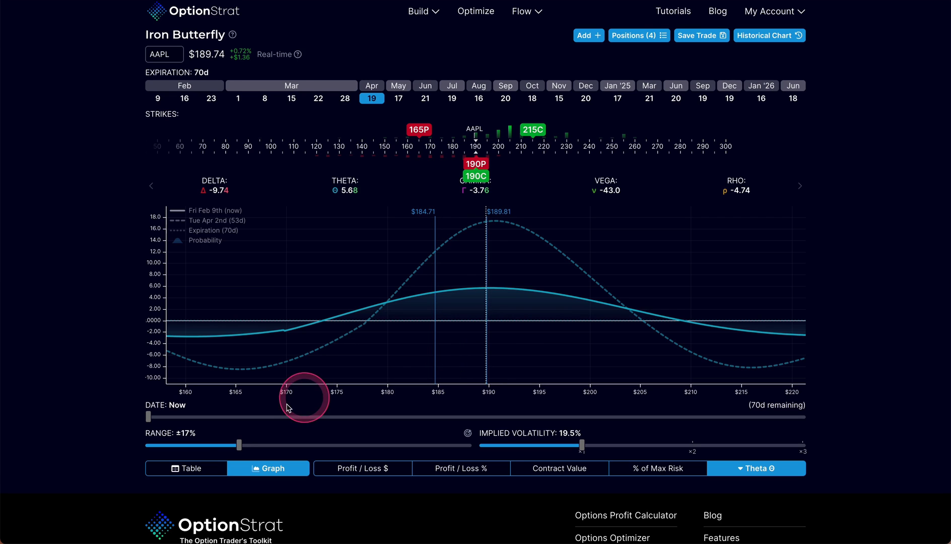
left_click_drag(148, 417, 641, 396)
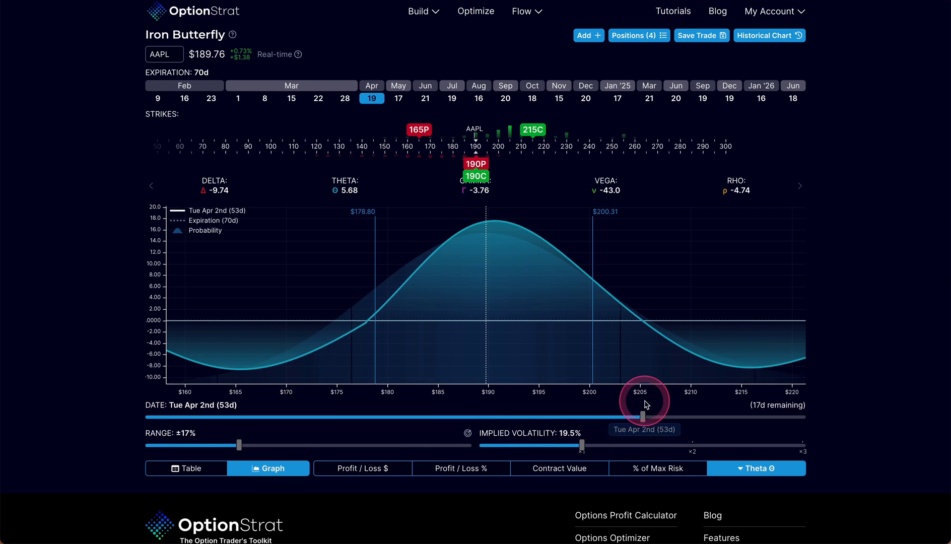
mouse_move(495, 244)
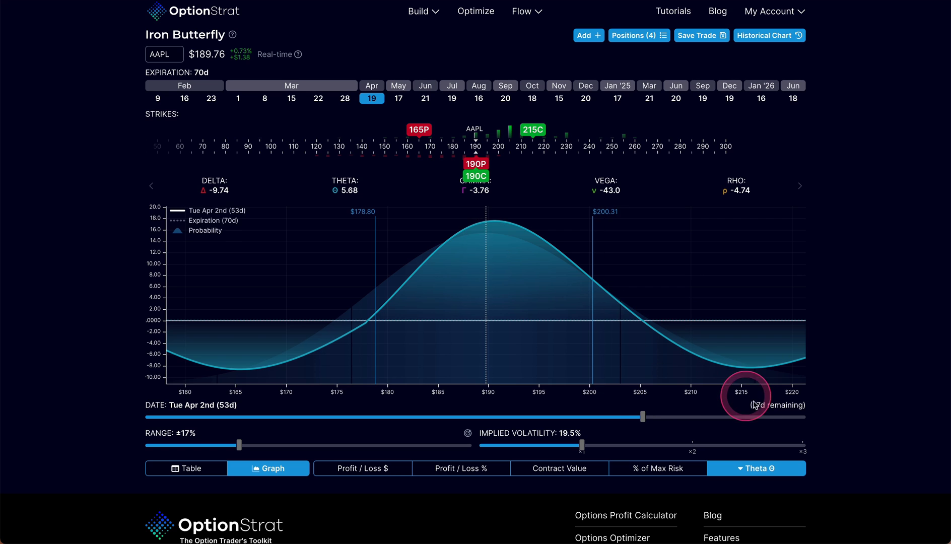
mouse_move(650, 417)
mouse_move(650, 418)
left_mouse_down()
mouse_move(768, 417)
mouse_move(656, 412)
left_mouse_up()
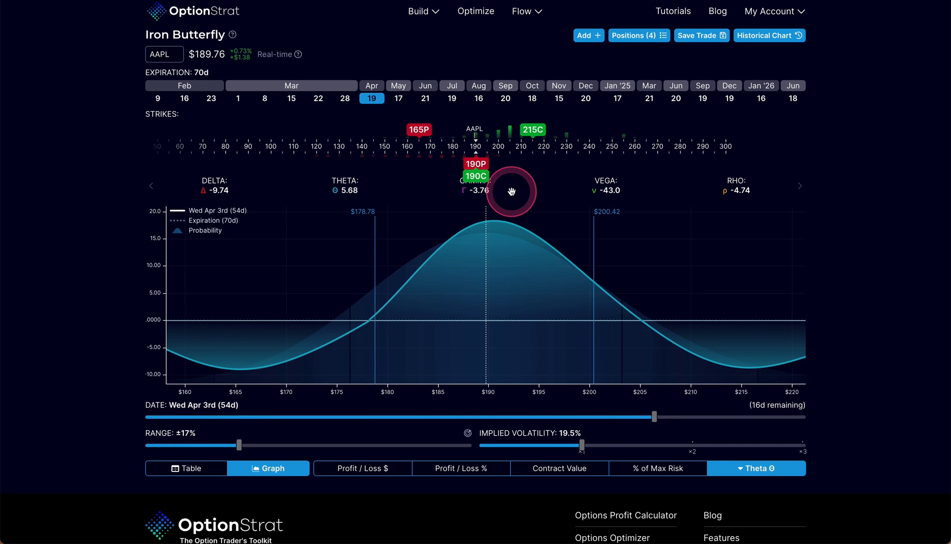
mouse_move(488, 218)
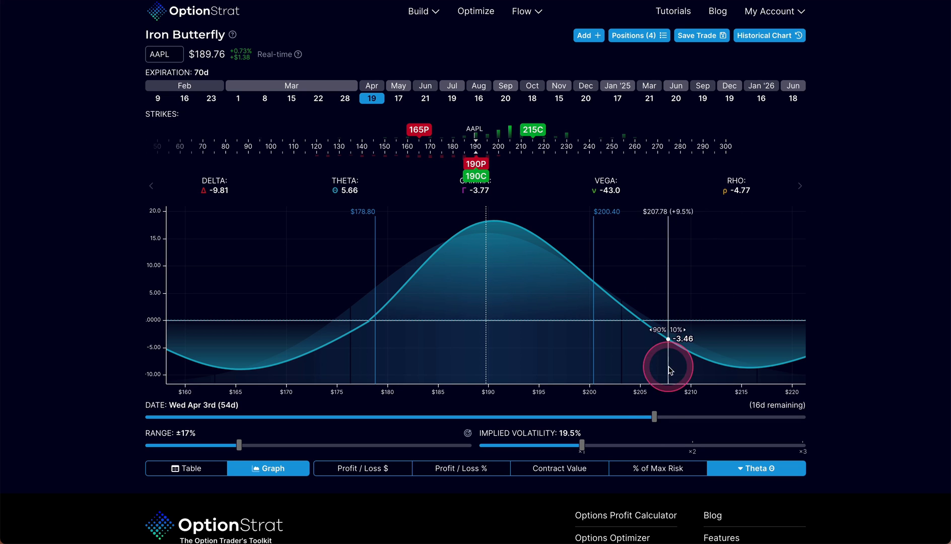
left_click_drag(654, 416, 135, 398)
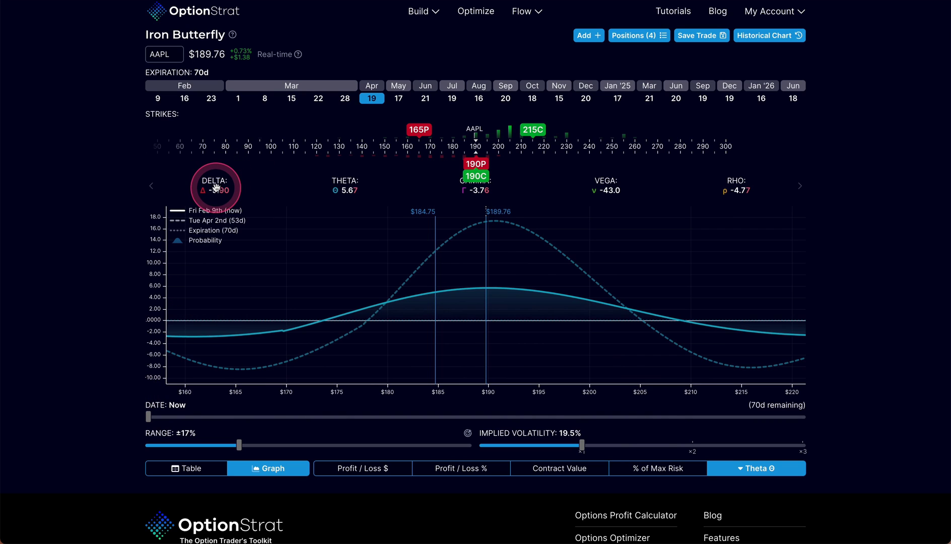
mouse_move(260, 362)
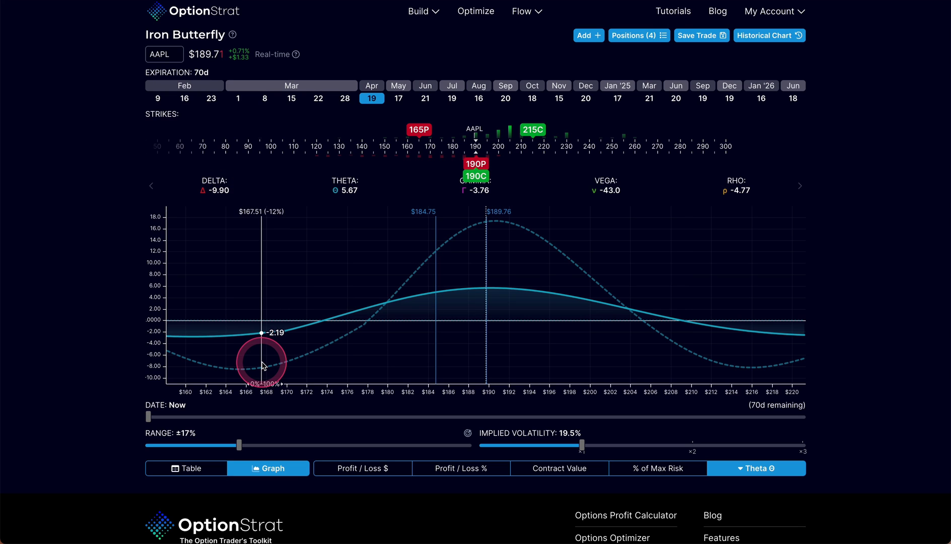
Step: Return to Profit / Loss $, show it as a table, then display Theta values in the table
left_click(344, 471)
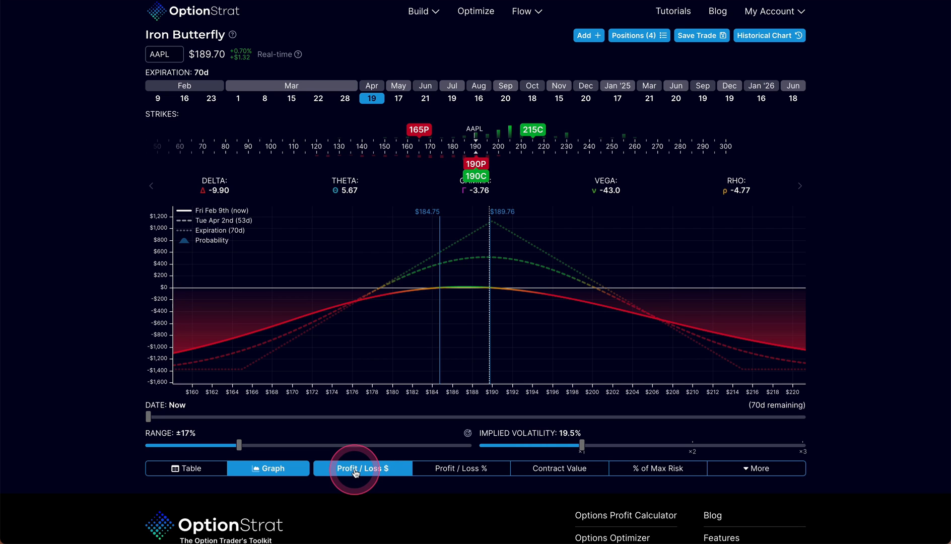
left_click(191, 469)
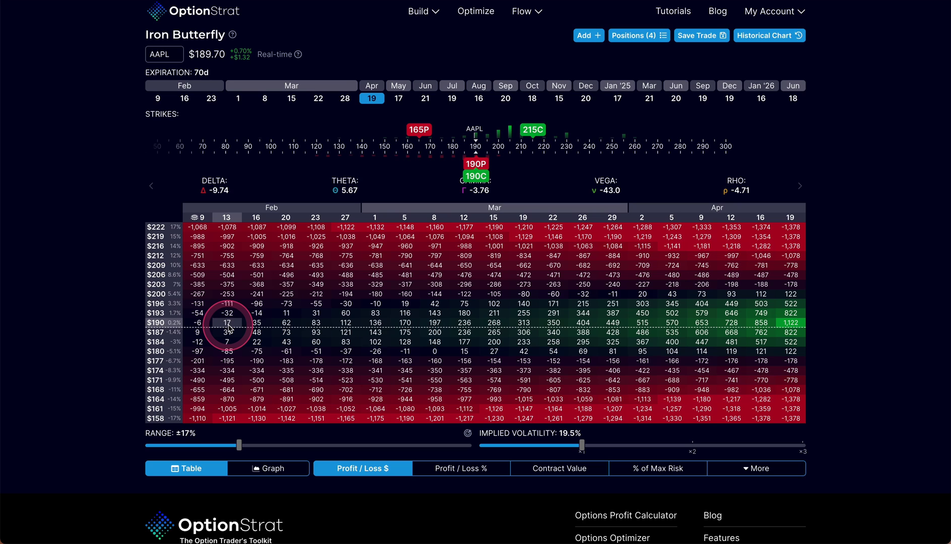
left_click(758, 468)
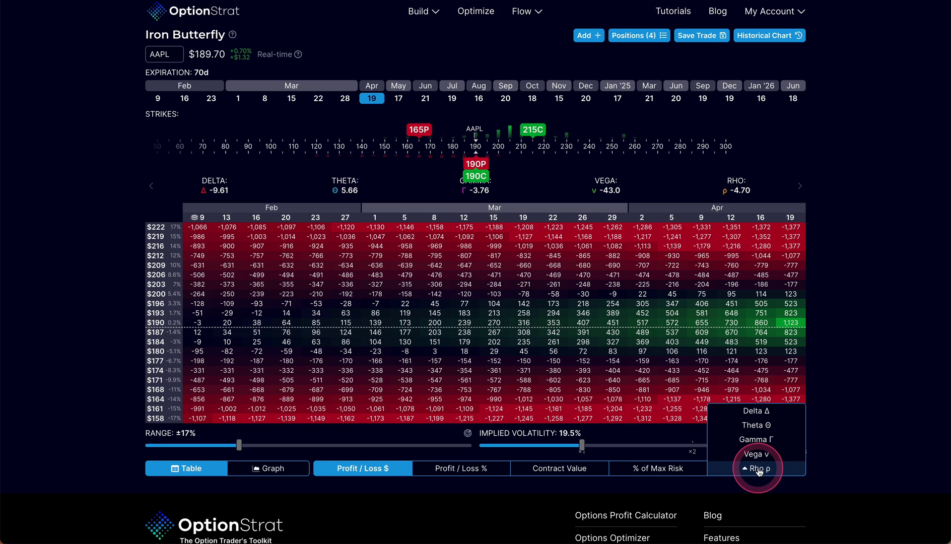
left_click(761, 427)
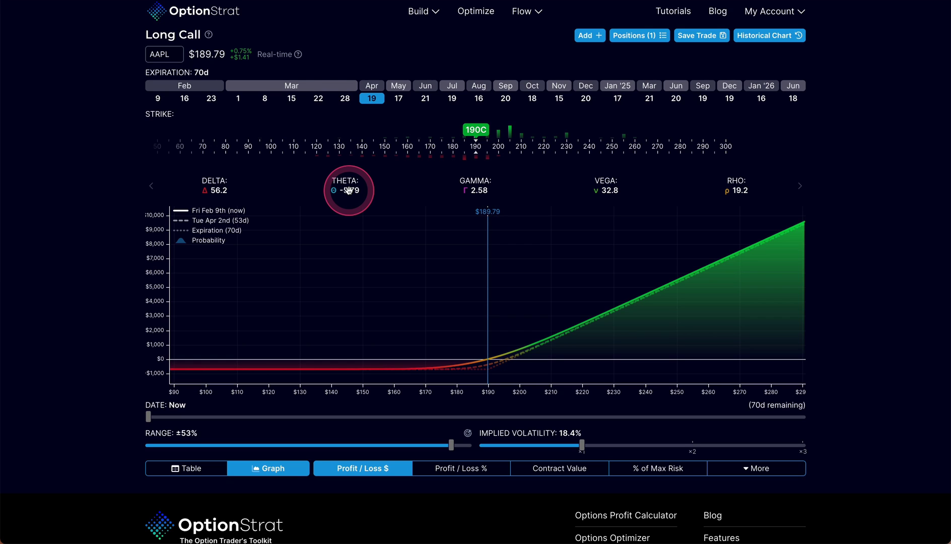
Step: Open AVGO Jan 17th '25 450 Long Call from My Account > Saved Trades and widen range to ±83%
left_click(762, 12)
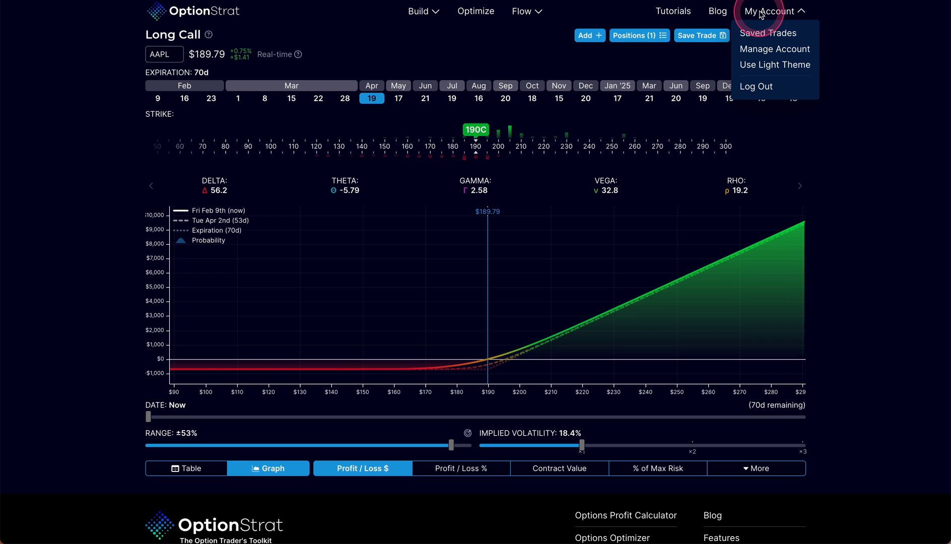
left_click(766, 32)
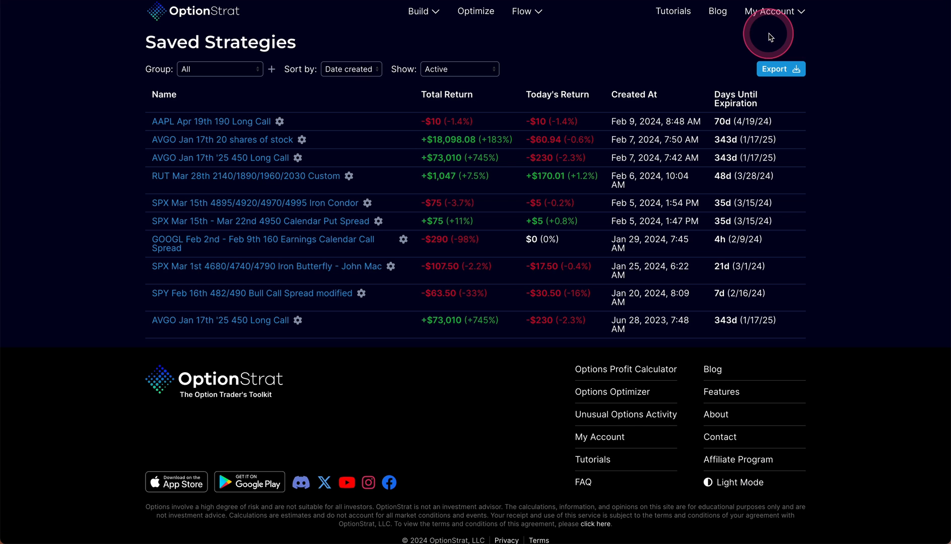
left_click(407, 126)
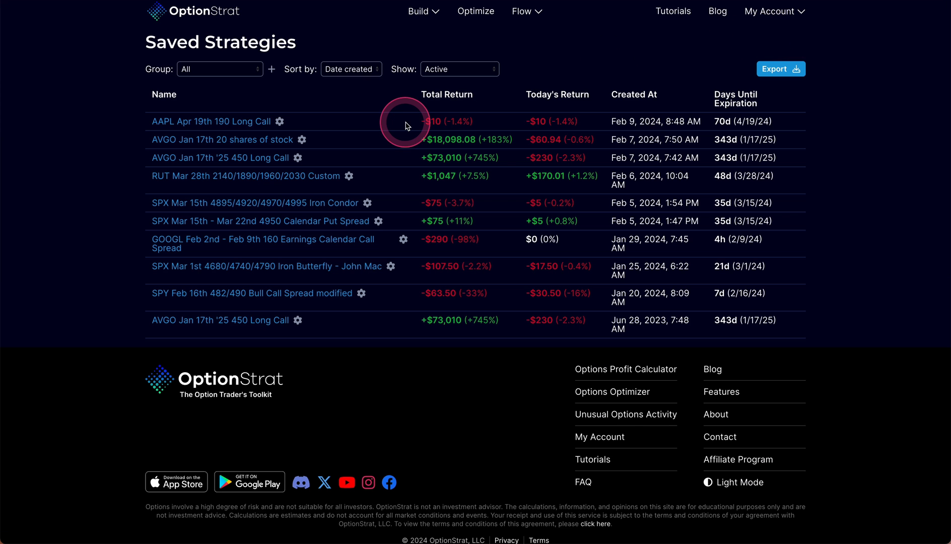
left_click(245, 158)
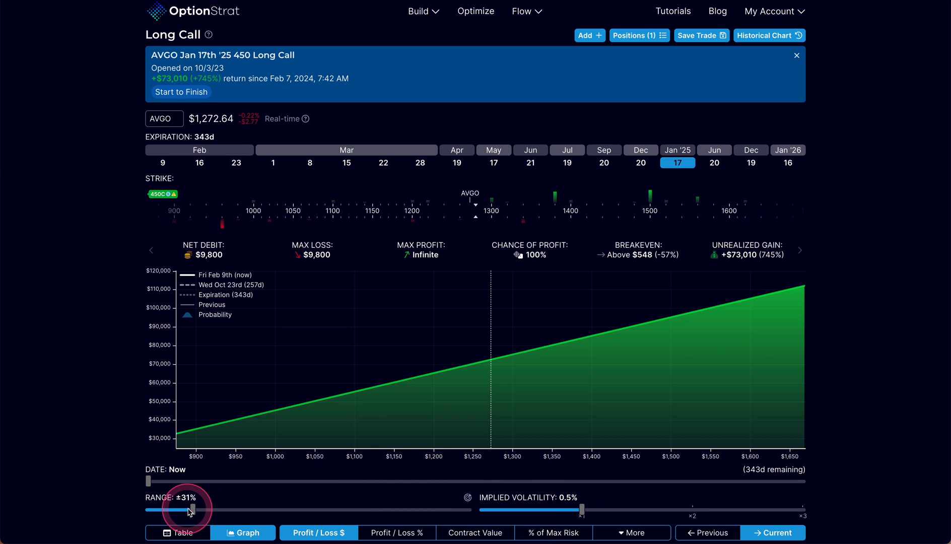
left_click_drag(193, 510, 269, 510)
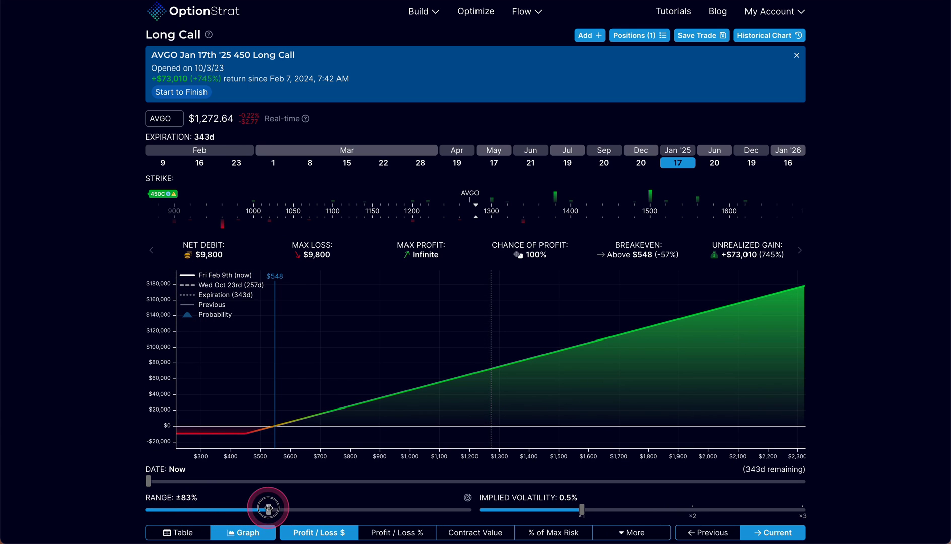